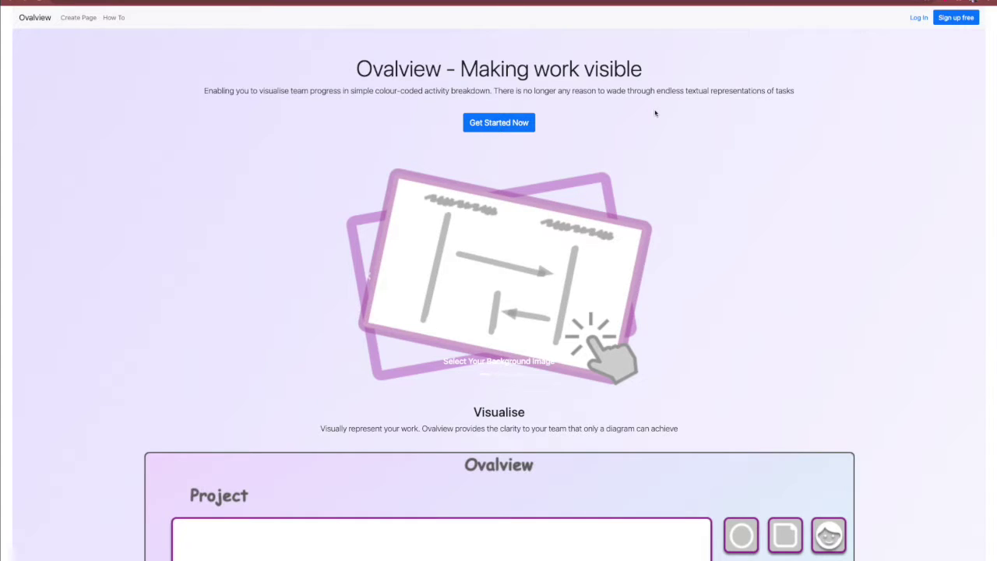
# - Sign in with the prefilled account details and load fx-quote.png as the background of a new page
pyautogui.click(957, 19)
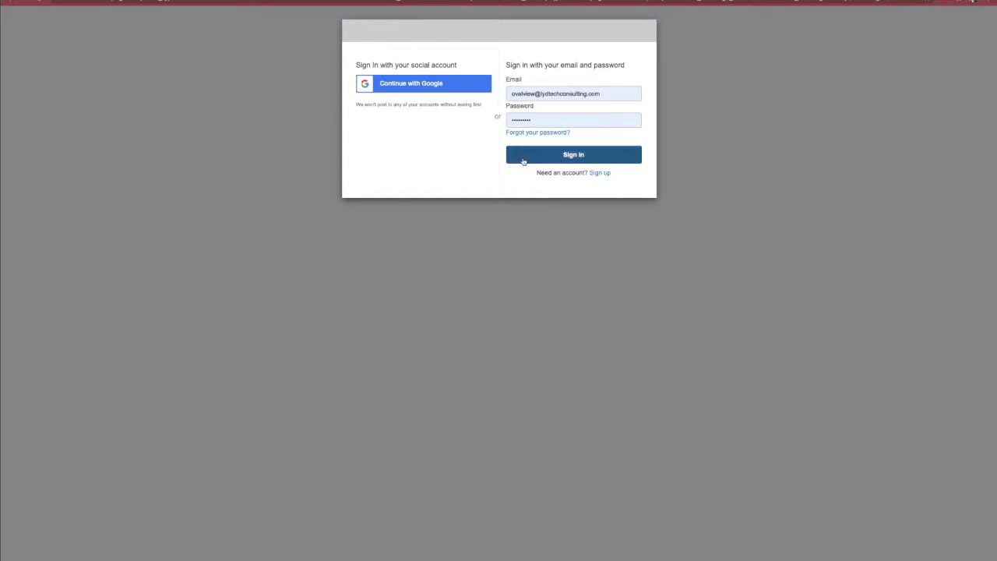
pyautogui.click(541, 161)
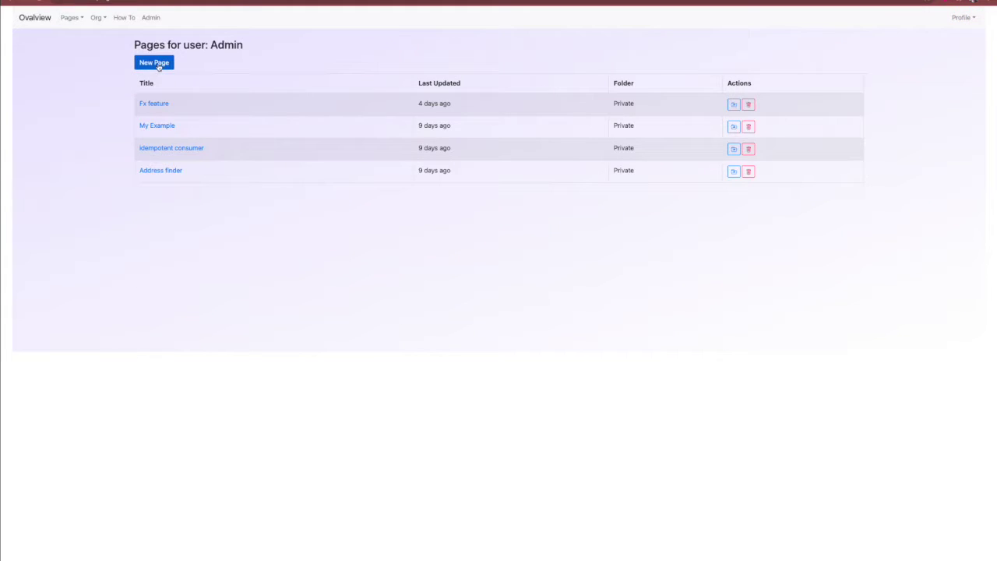
pyautogui.click(159, 65)
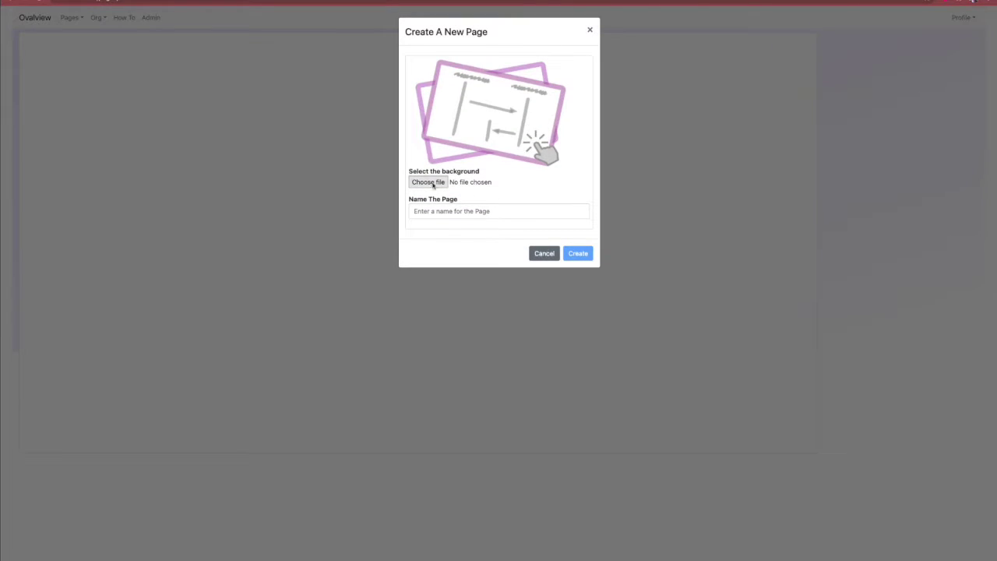
pyautogui.click(428, 182)
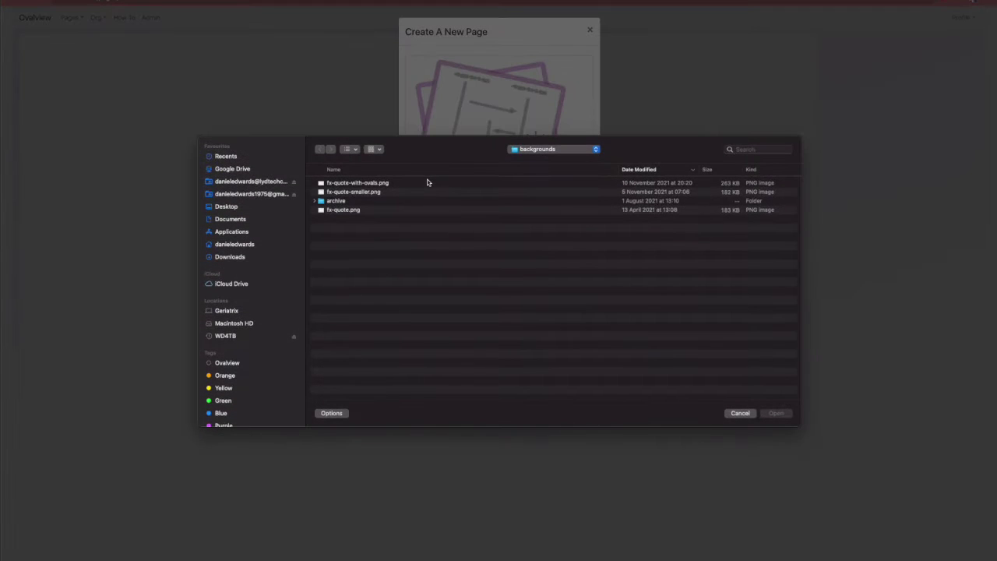
pyautogui.click(345, 210)
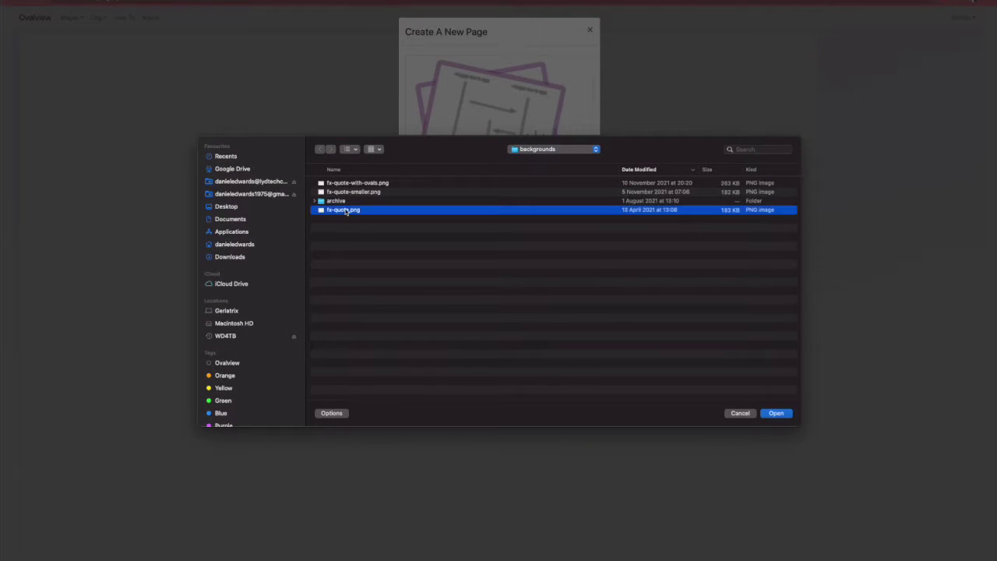
pyautogui.click(776, 413)
# - Name the new page "FX Quote Thing", create it and save it
pyautogui.click(502, 212)
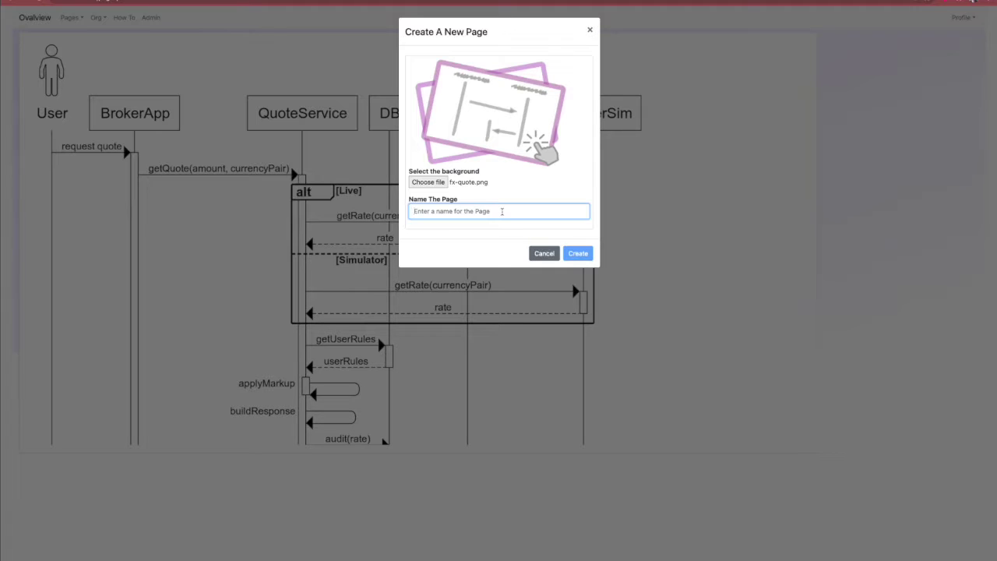
pyautogui.write('FX')
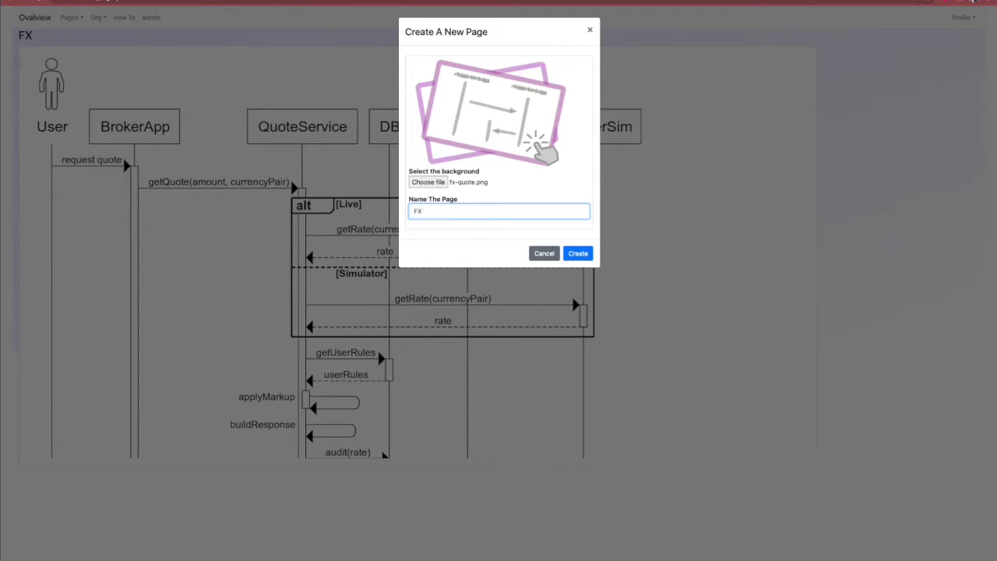
pyautogui.write(' Quote Thing')
pyautogui.click(577, 253)
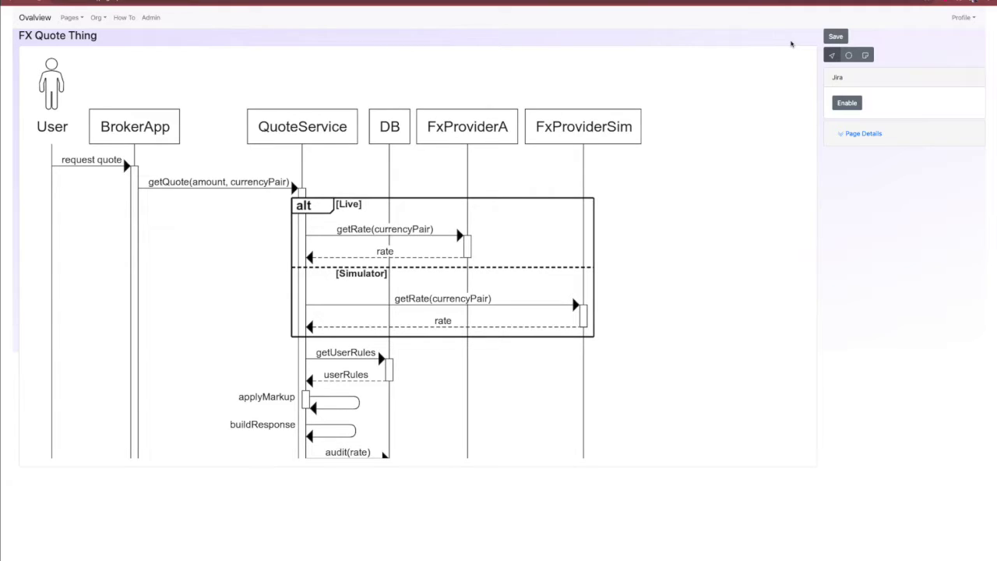
pyautogui.click(835, 37)
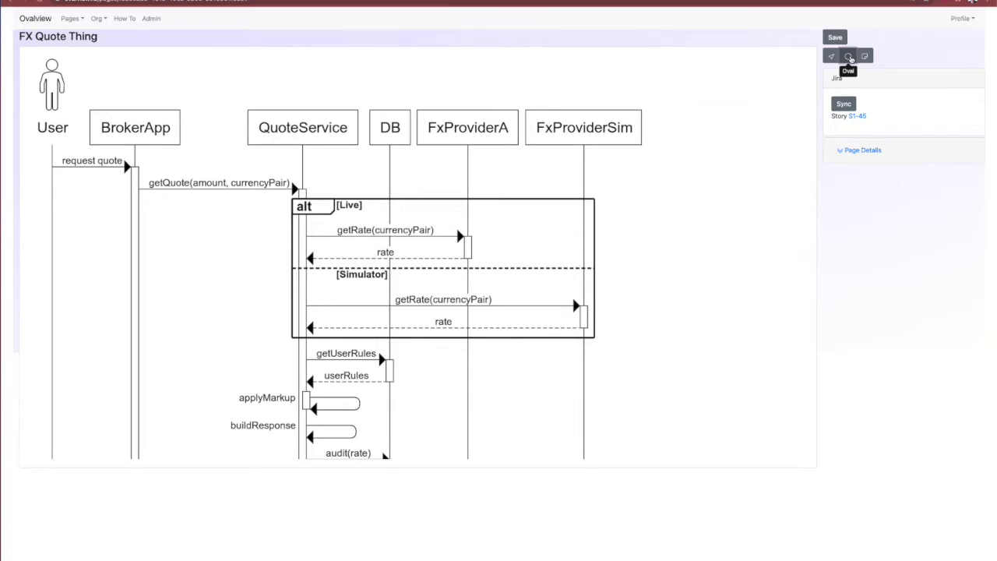
# - Add an oval on the QuoteService lifeline at the incoming getQuote call and label it "create endpoint"
pyautogui.click(850, 59)
pyautogui.click(302, 178)
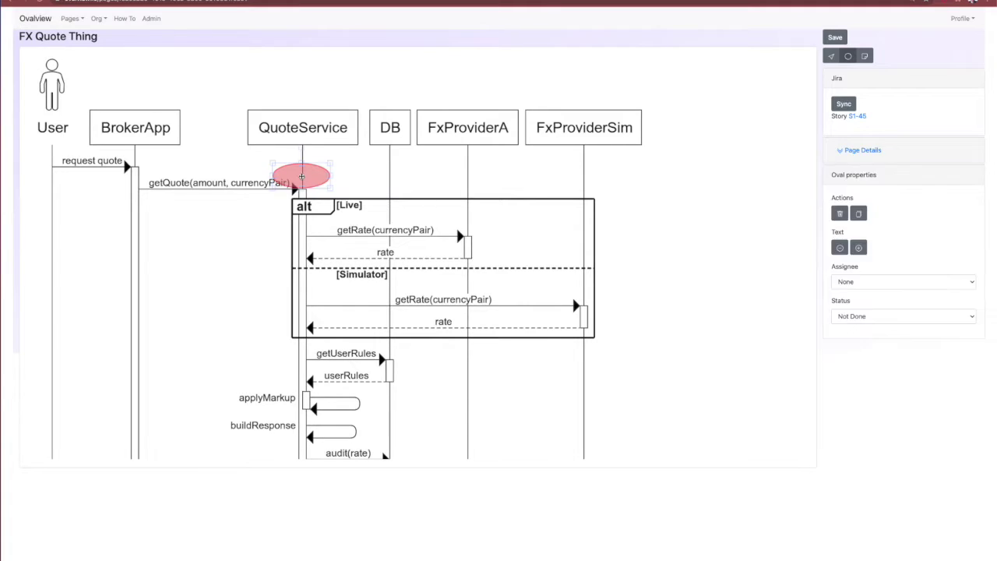
pyautogui.write('create endpoint')
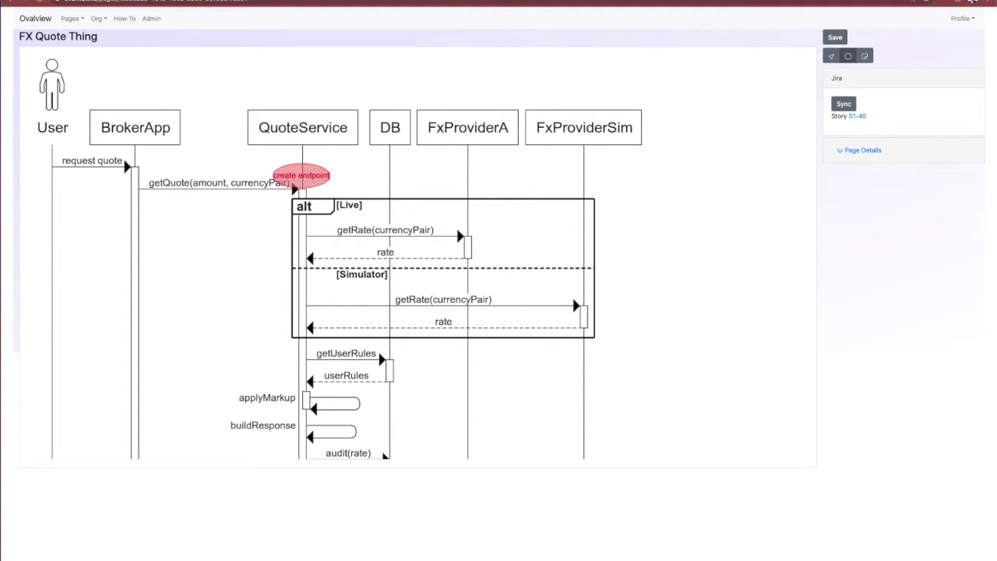
# - Add a vertically stretched oval on the QuoteService lifeline near buildResponse, labelled "build canned quote response"
pyautogui.scroll(-1, 260, 186)
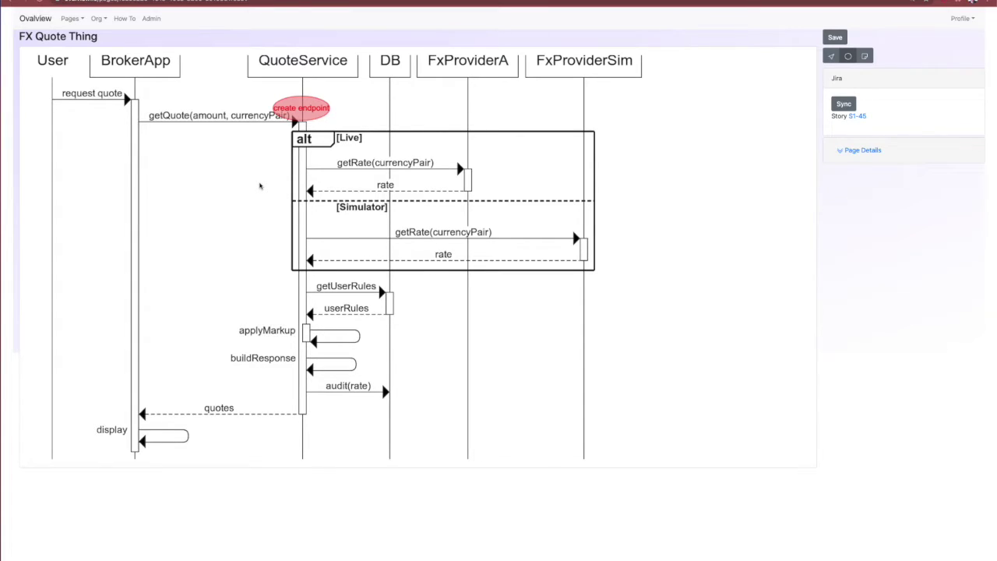
pyautogui.click(296, 381)
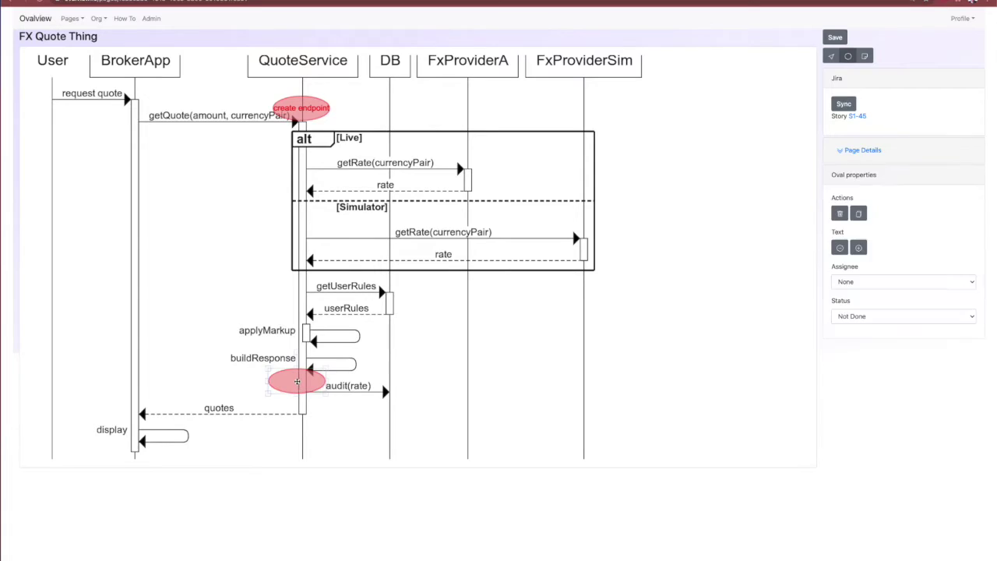
pyautogui.write('quote response')
pyautogui.moveTo(297, 366); pyautogui.dragTo(297, 355)
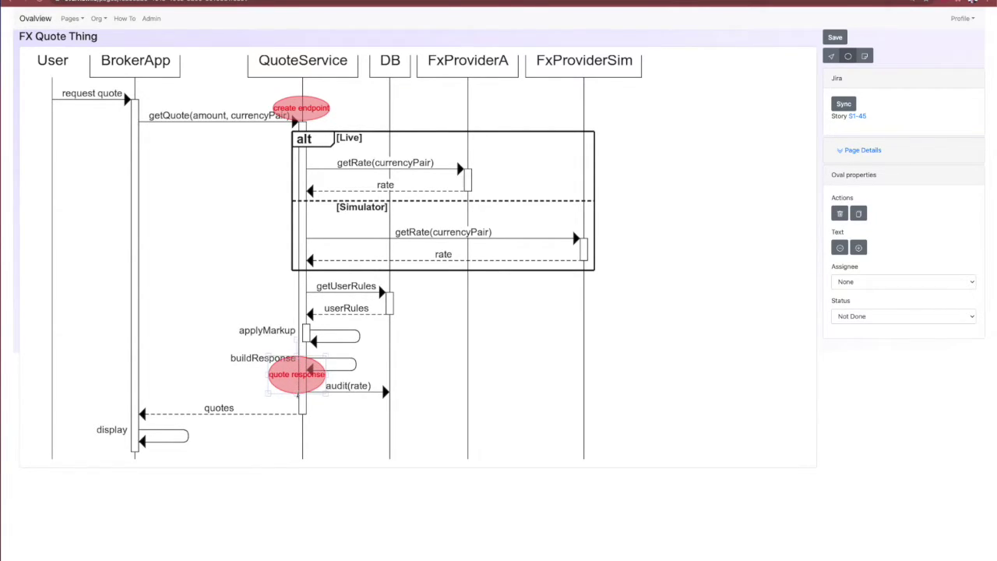
pyautogui.moveTo(297, 394); pyautogui.dragTo(297, 428)
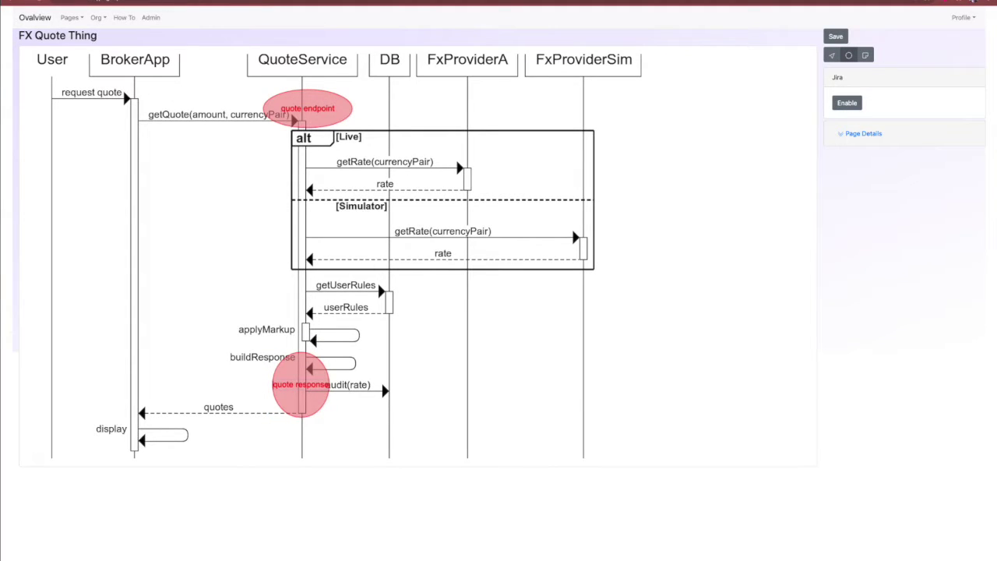
pyautogui.write('build canned')
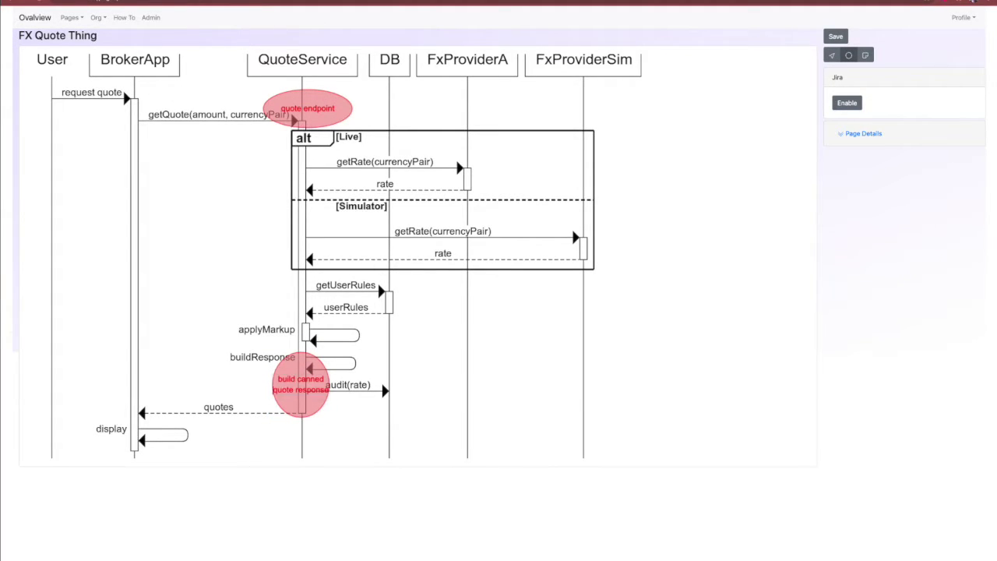
# - Add a vertically stretched oval on the BrokerApp lifeline over the quotes return and display call, labelled "display quote"
pyautogui.click(141, 380)
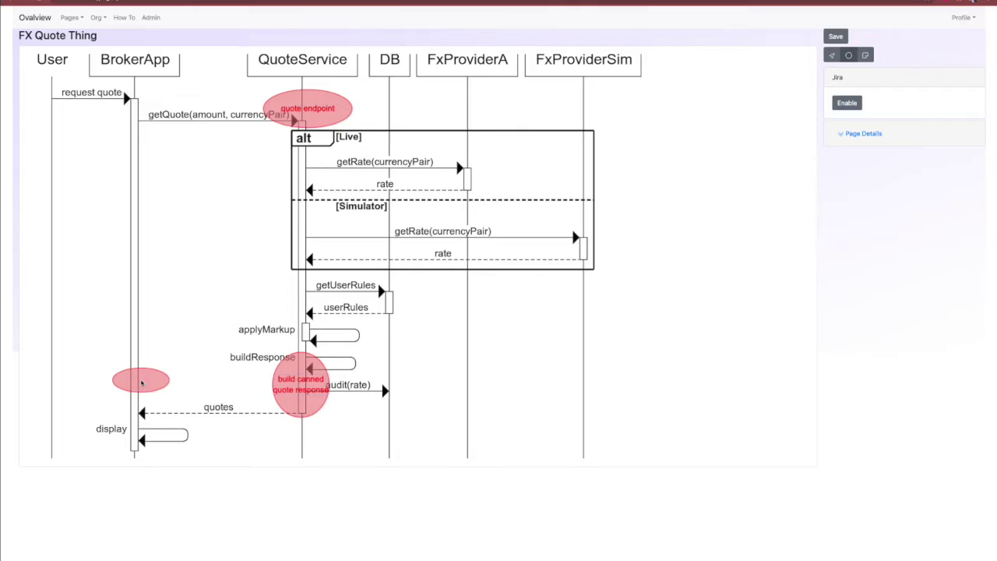
pyautogui.moveTo(148, 387); pyautogui.dragTo(139, 456)
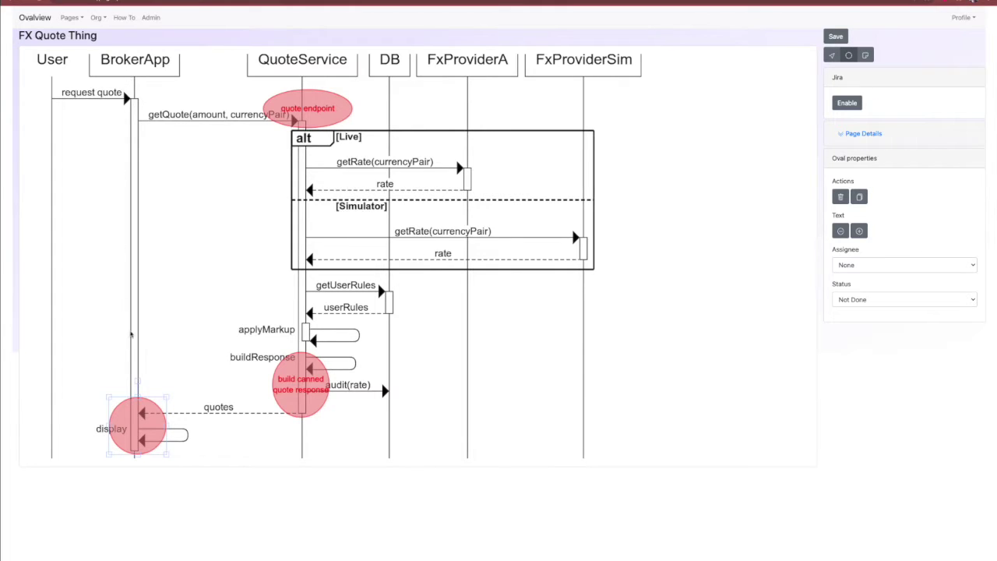
pyautogui.moveTo(129, 423); pyautogui.dragTo(129, 414)
pyautogui.press('Escape')
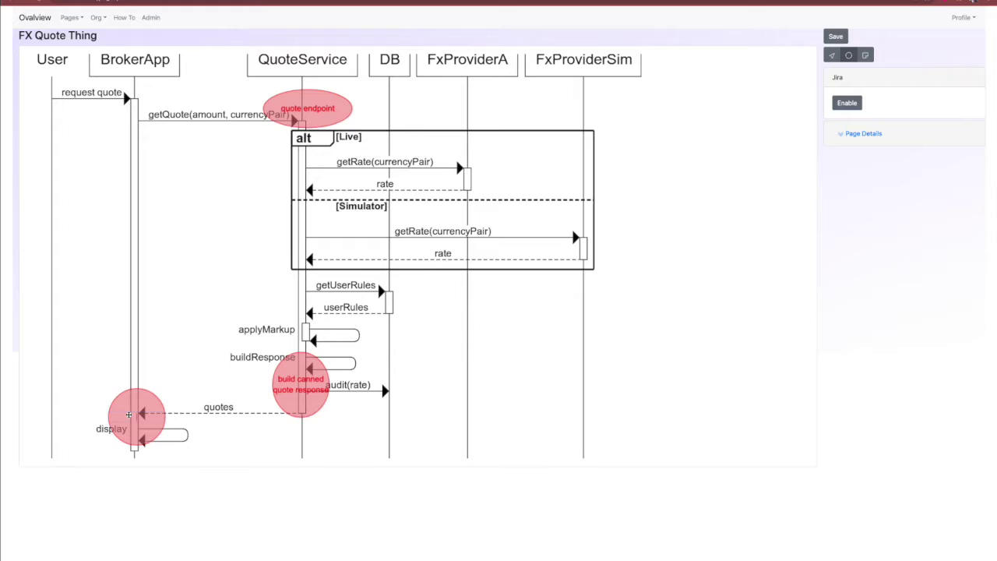
pyautogui.write('display quot')
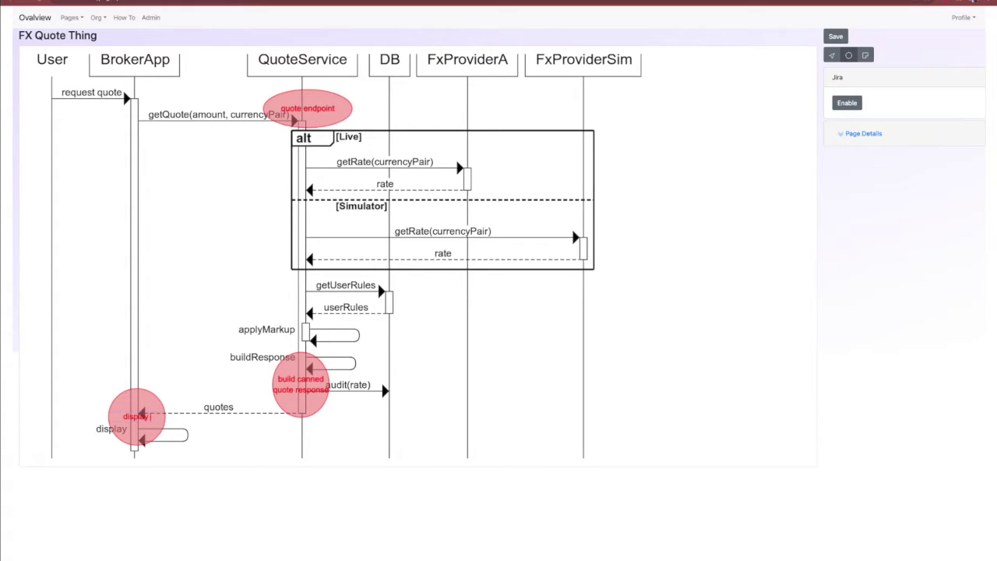
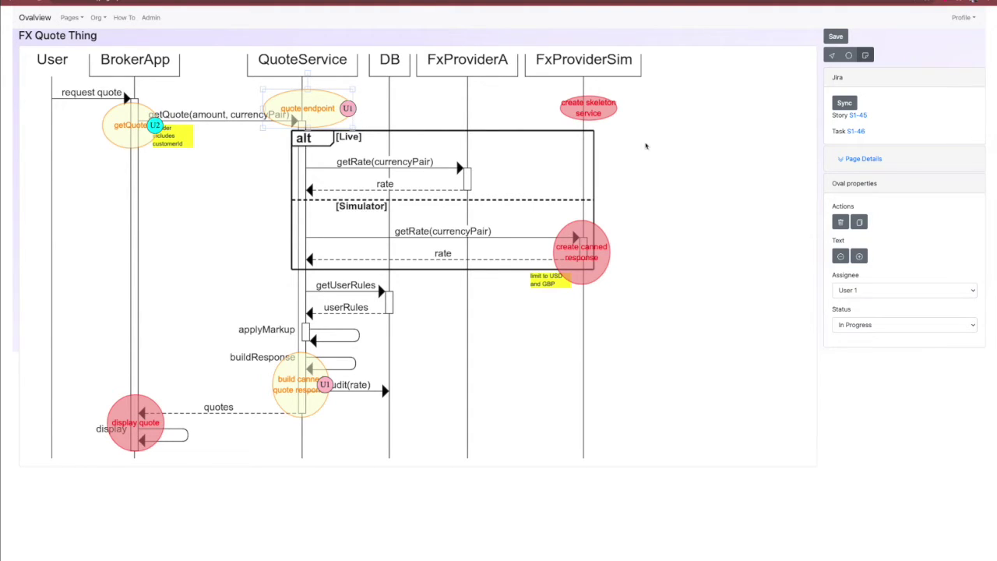
# - Open the Jira task linked to the quote endpoint oval and set the oval's status to Done
pyautogui.click(860, 131)
pyautogui.click(861, 325)
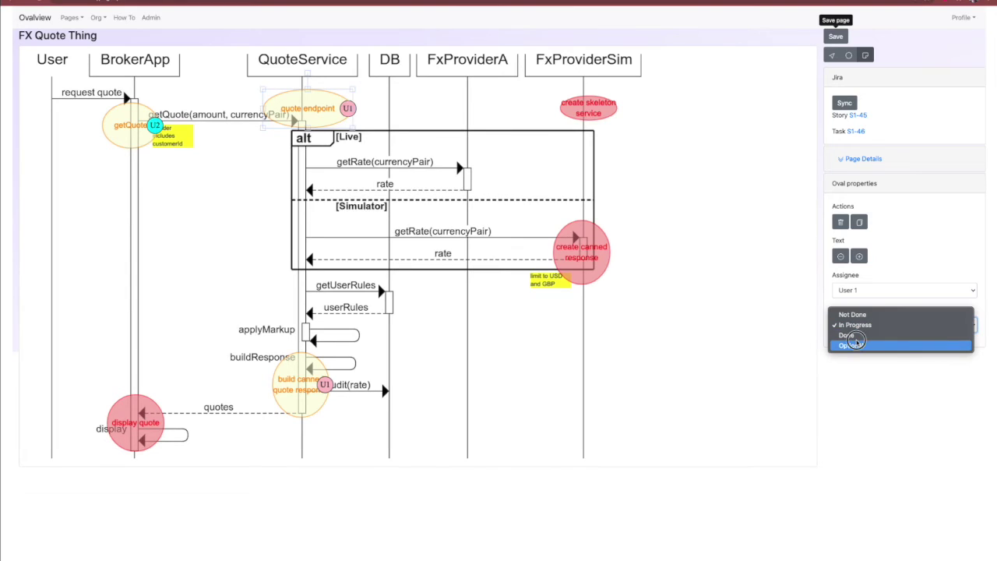
pyautogui.click(847, 336)
# - Set the status of the "build canned quote response" and "getQuote" ovals to Done
pyautogui.click(303, 383)
pyautogui.click(860, 325)
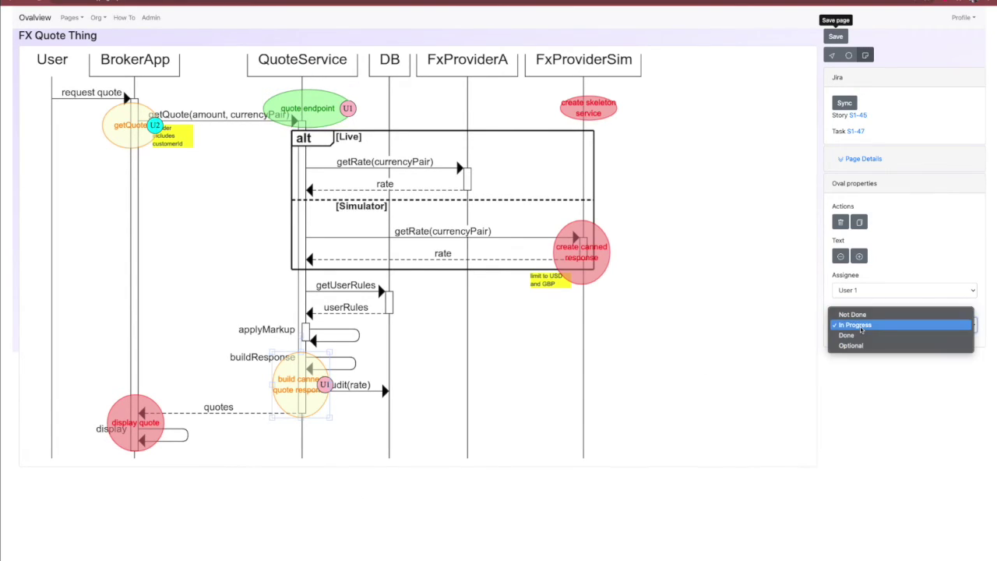
pyautogui.click(849, 335)
pyautogui.click(130, 137)
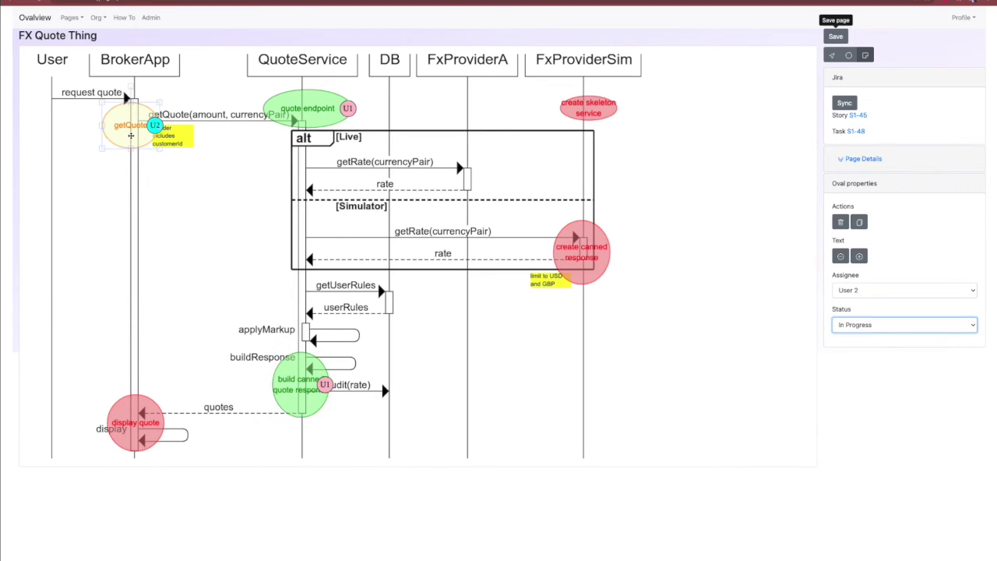
pyautogui.click(849, 327)
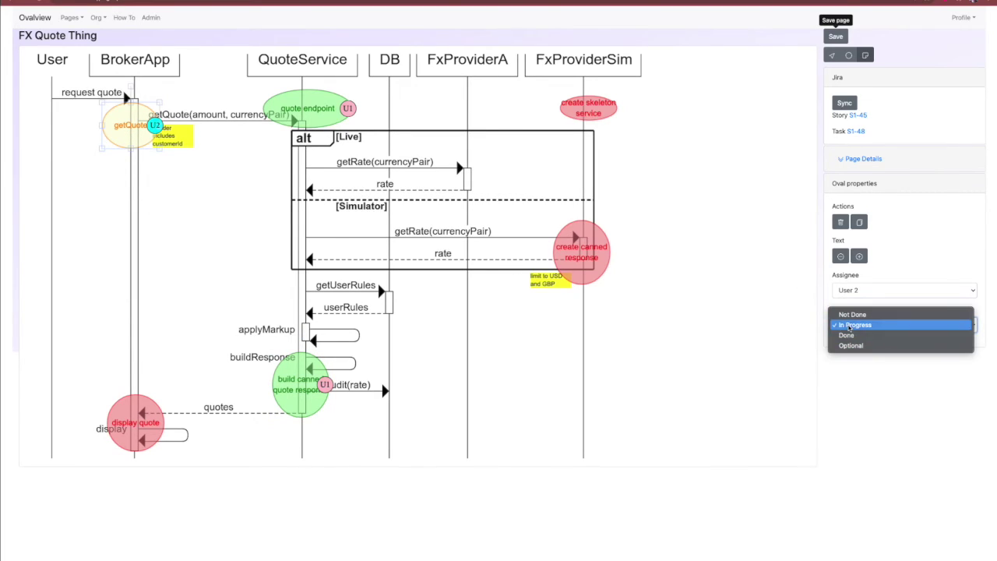
pyautogui.click(849, 336)
# - Assign the "display quote" oval to User 2 with status In Progress, and save the page
pyautogui.click(136, 422)
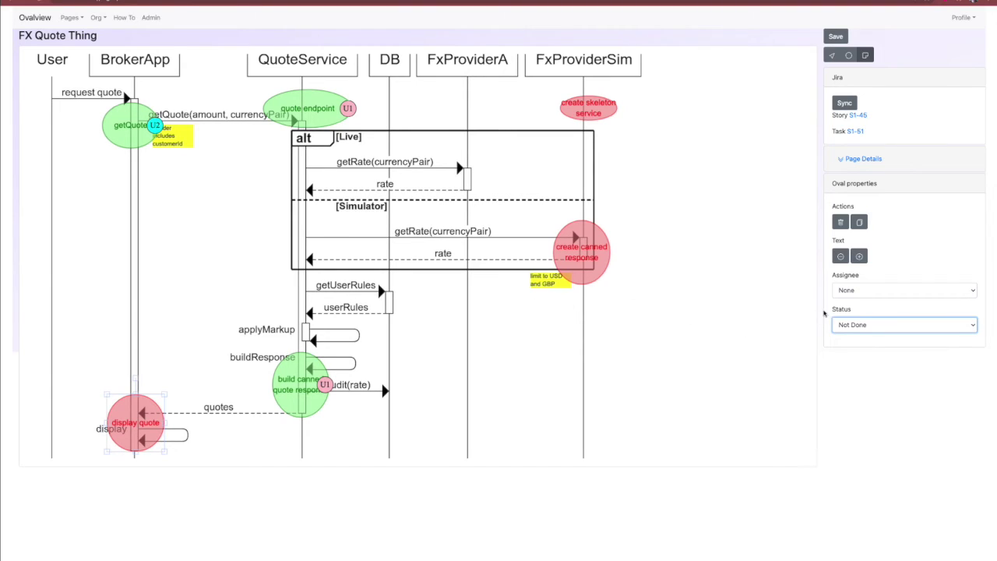
pyautogui.click(849, 294)
pyautogui.click(848, 311)
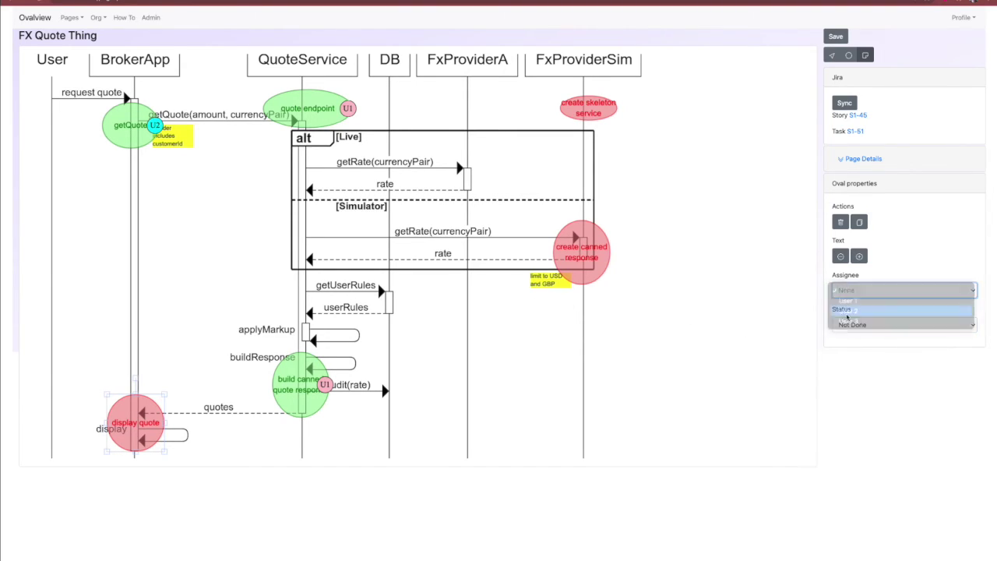
pyautogui.click(863, 327)
pyautogui.click(854, 335)
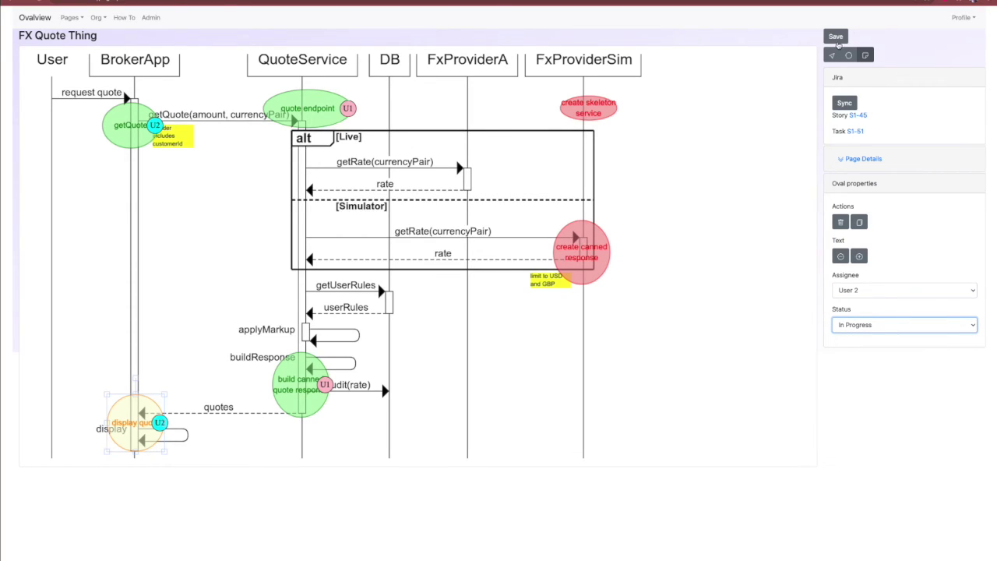
pyautogui.click(834, 36)
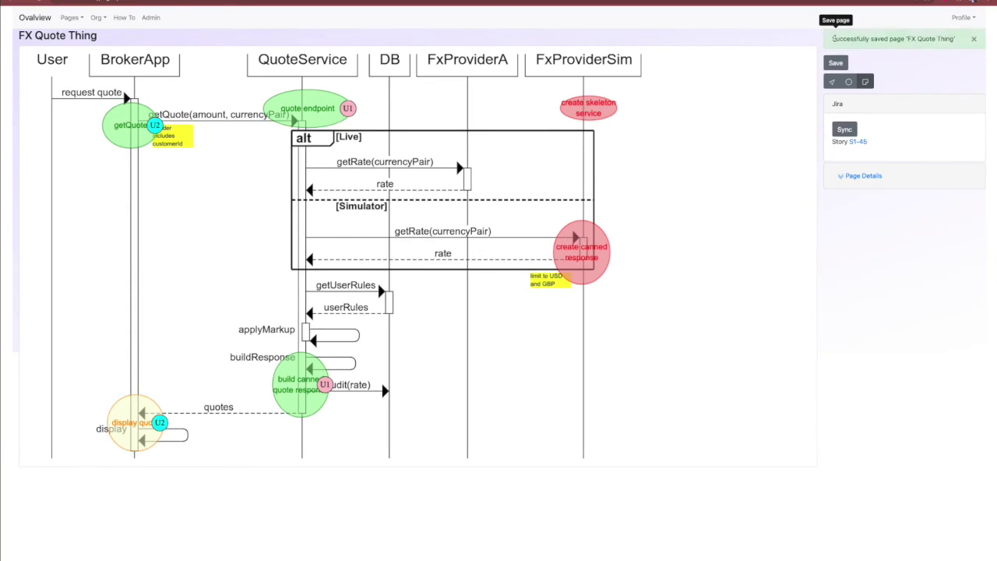